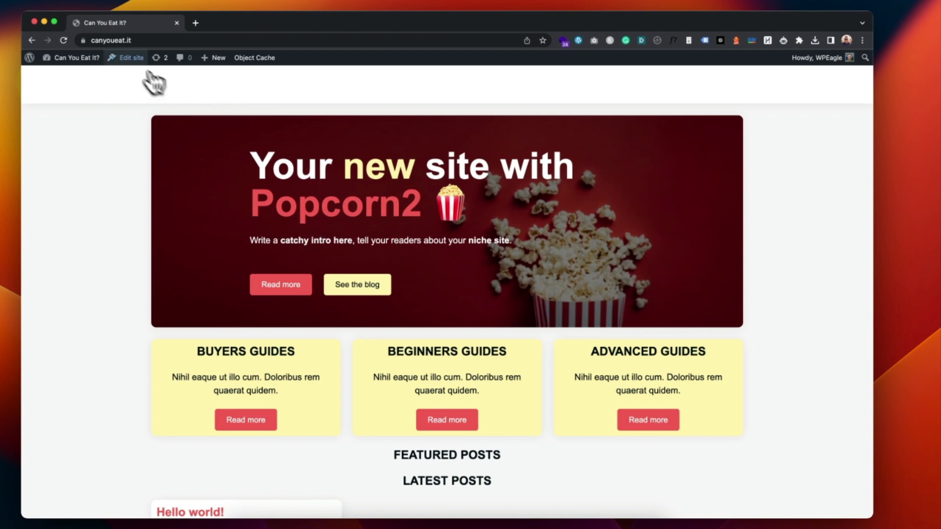
Step: Edit the Front Page template in the site editor and start uploading an image to the empty Site Logo
{"action": "left_click", "coordinate": [131, 57]}
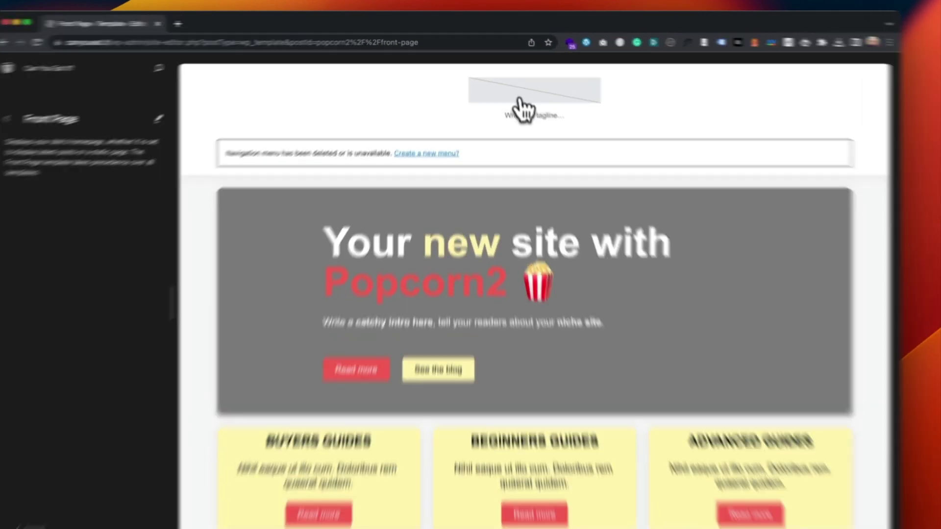
{"action": "left_click", "coordinate": [514, 110]}
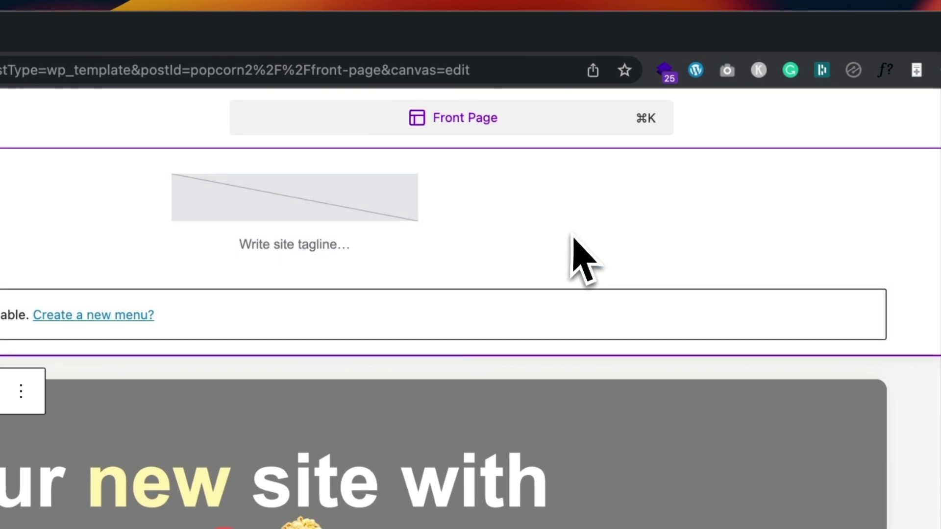
{"action": "left_click", "coordinate": [346, 210]}
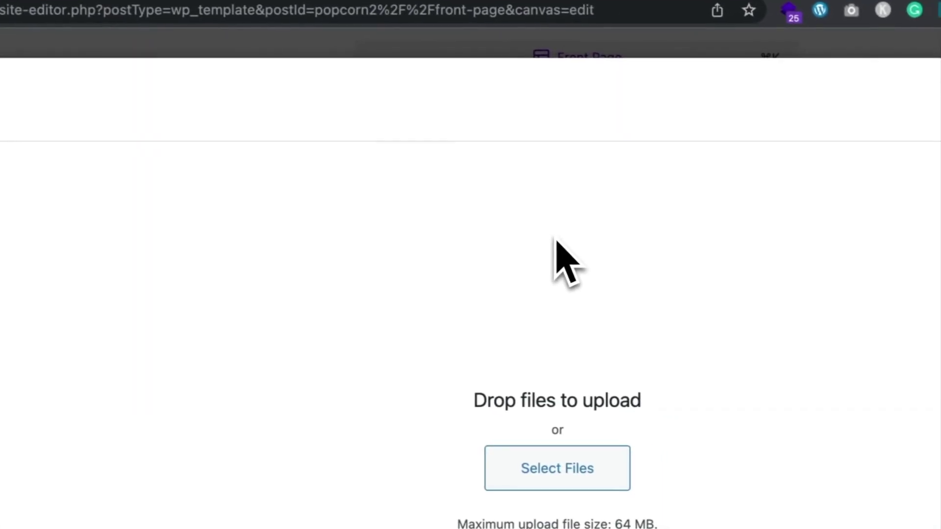
Step: Upload 'Can you eat it Logo.jpeg' from Downloads and select it as the site logo
{"action": "left_click", "coordinate": [473, 426]}
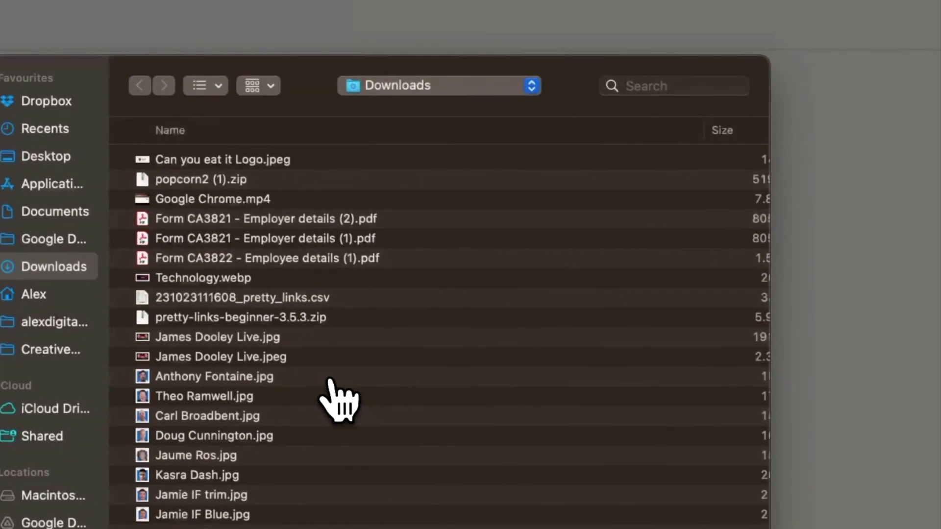
{"action": "left_click", "coordinate": [250, 159]}
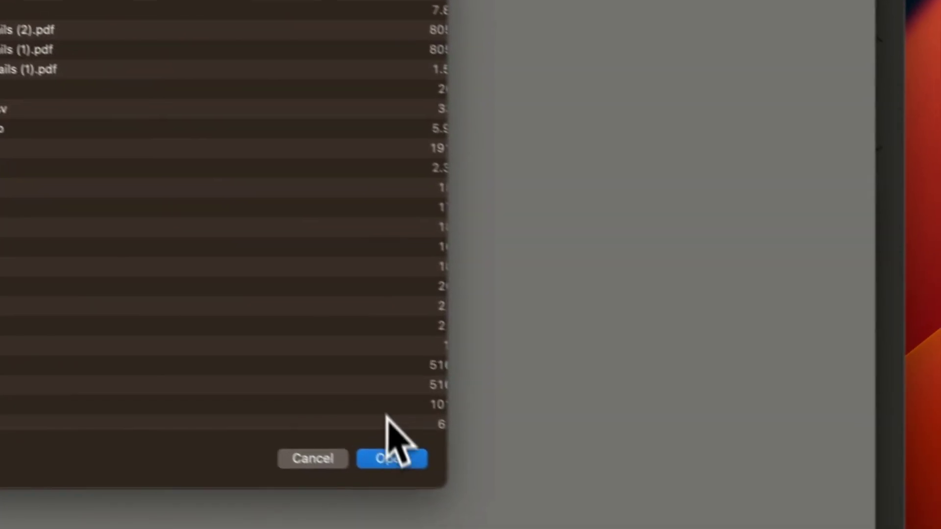
{"action": "left_click", "coordinate": [362, 425]}
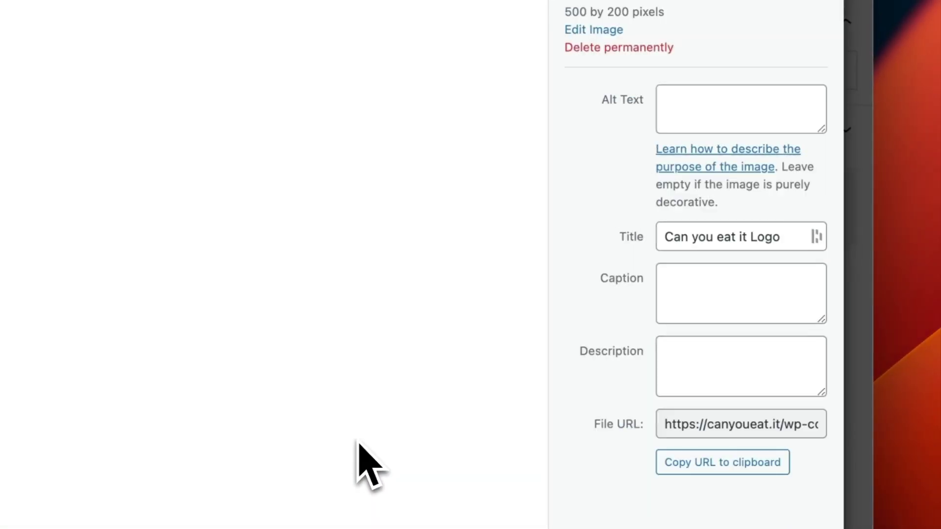
{"action": "left_click", "coordinate": [799, 491]}
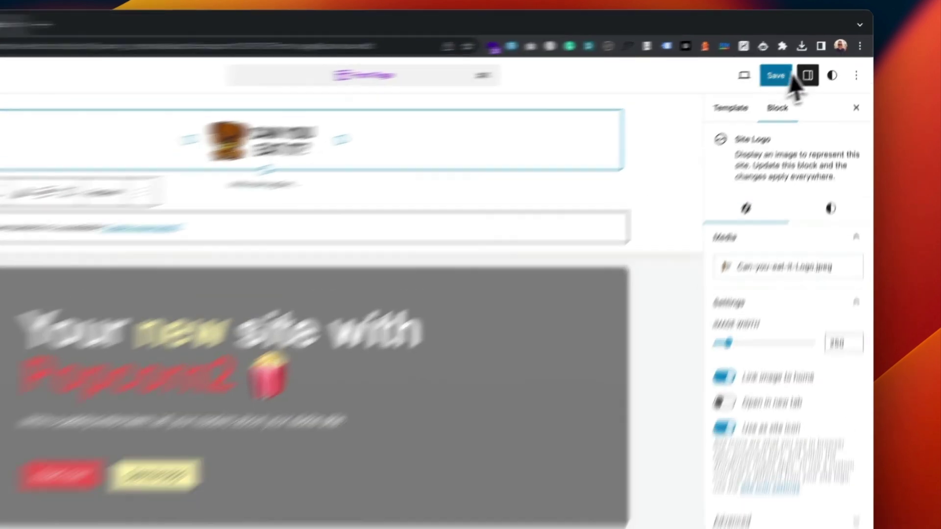
Step: Save the site logo and icon changes, then switch off 'Use as site icon'
{"action": "left_click", "coordinate": [794, 64]}
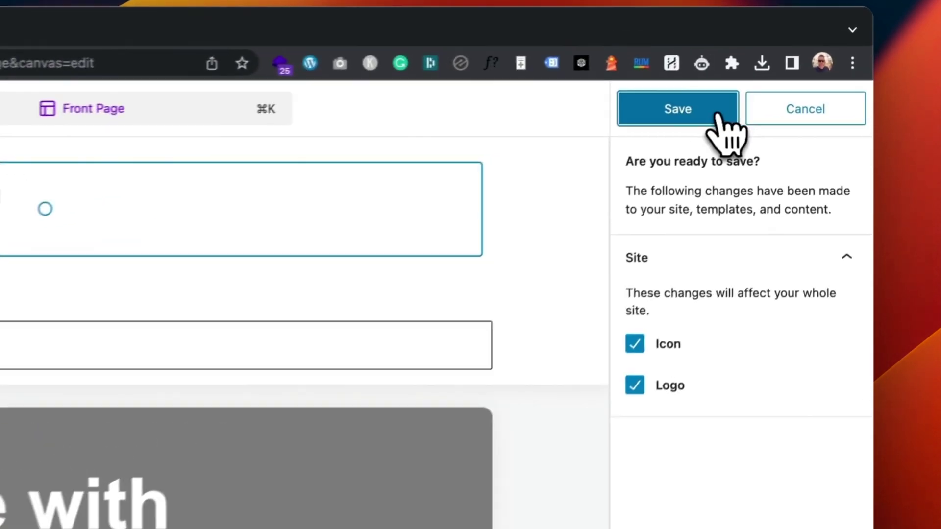
{"action": "left_click", "coordinate": [768, 91]}
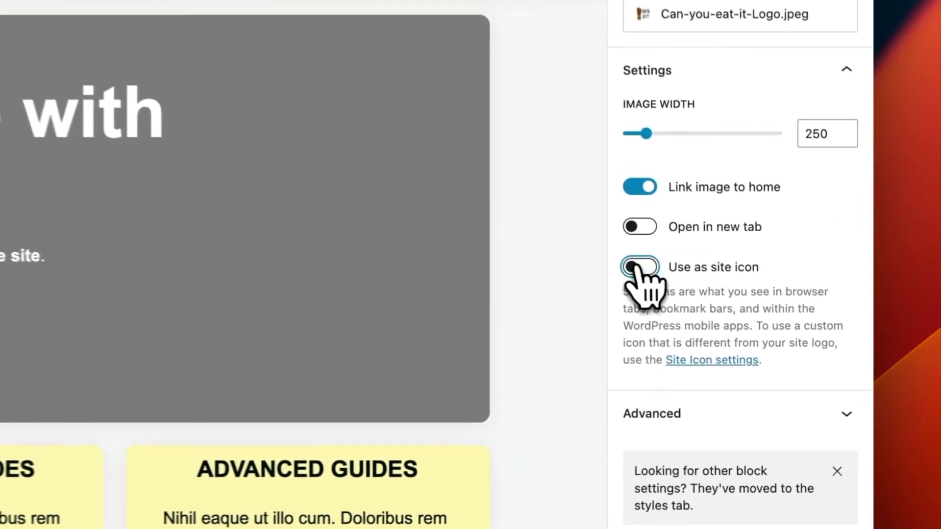
{"action": "left_click", "coordinate": [752, 352]}
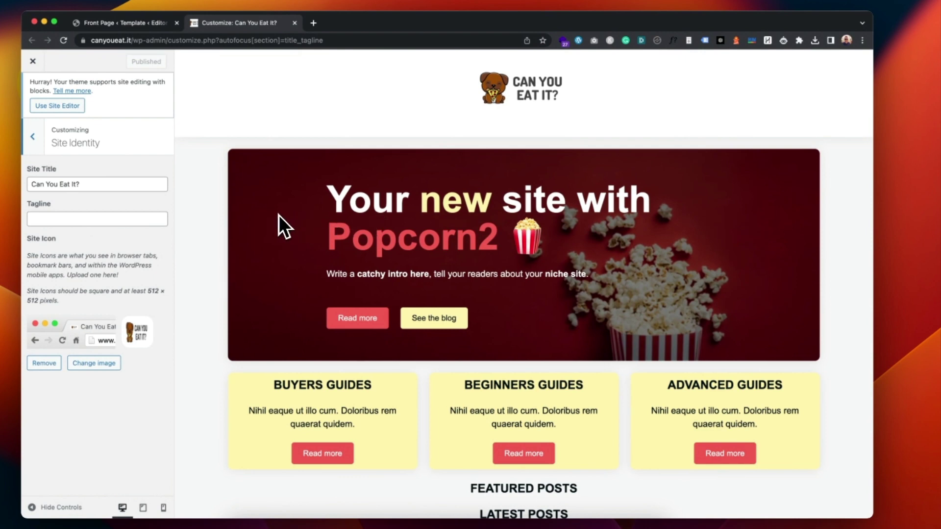
Step: Open the Media Library from Site Identity to choose a different site icon image
{"action": "left_click", "coordinate": [94, 364]}
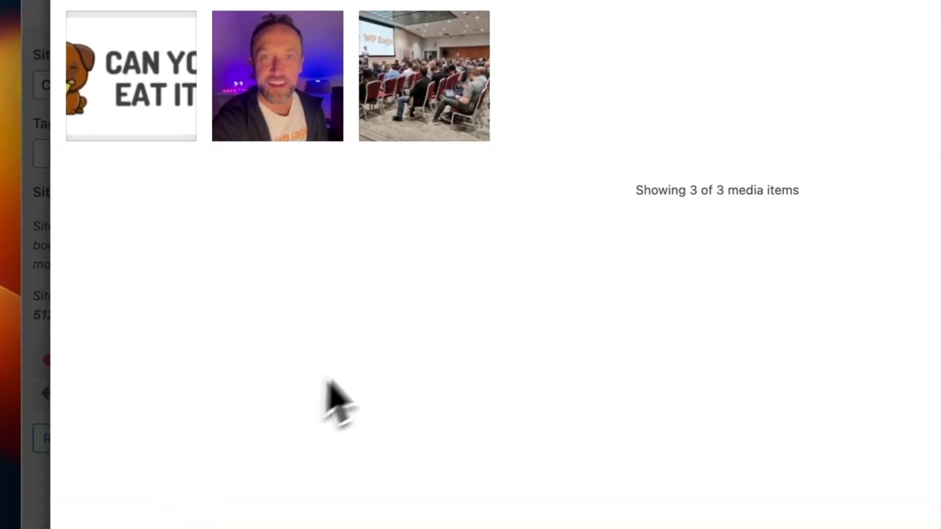